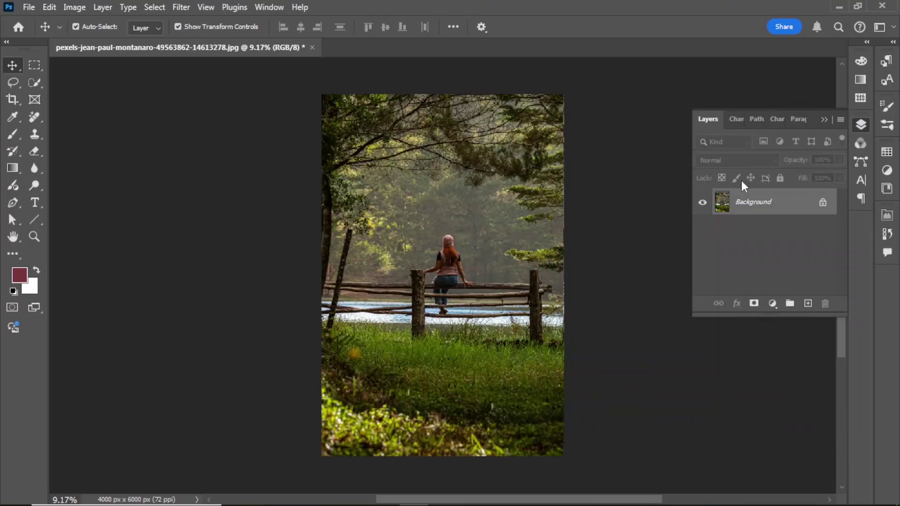
Add a Channel Mixer layer with Red output at Red −50, Green +200, Blue −50.
{"action": "left_click", "coordinate": [773, 303]}
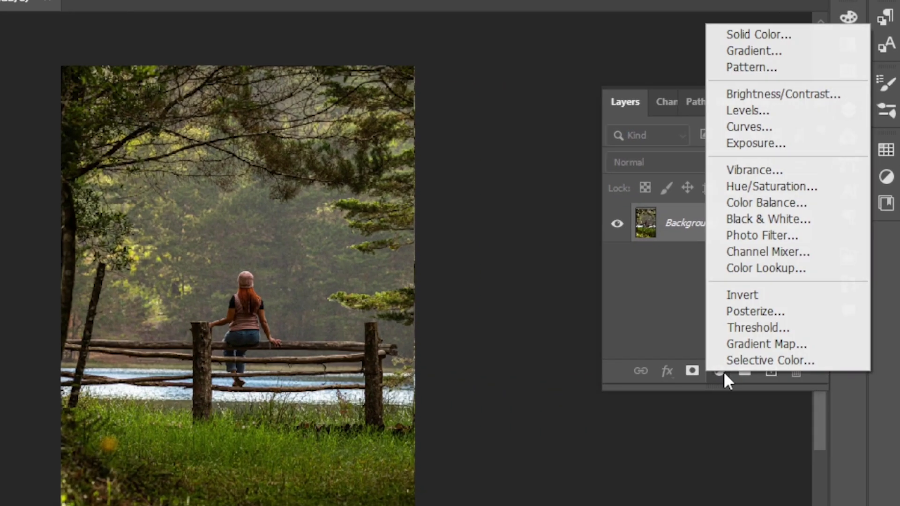
{"action": "left_click", "coordinate": [749, 254]}
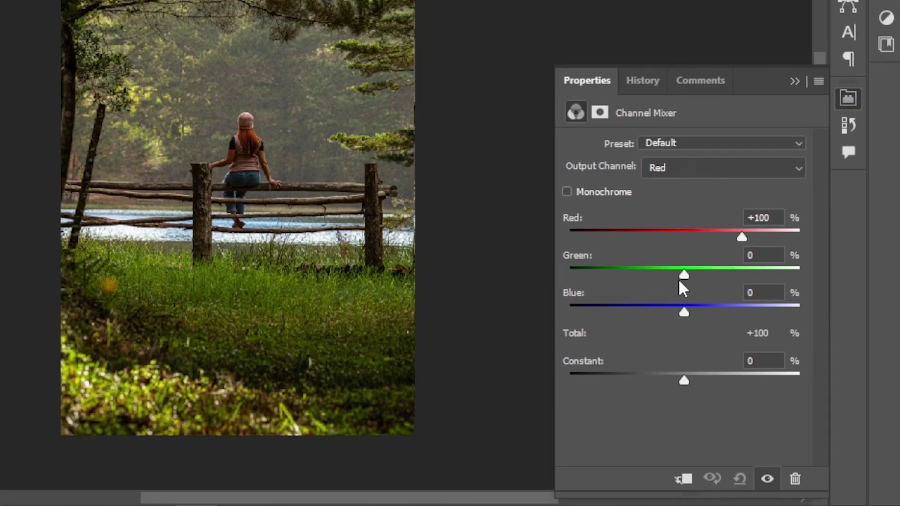
{"action": "left_click_drag", "start_coordinate": [680, 282], "coordinate": [800, 273]}
{"action": "double_click", "coordinate": [769, 217]}
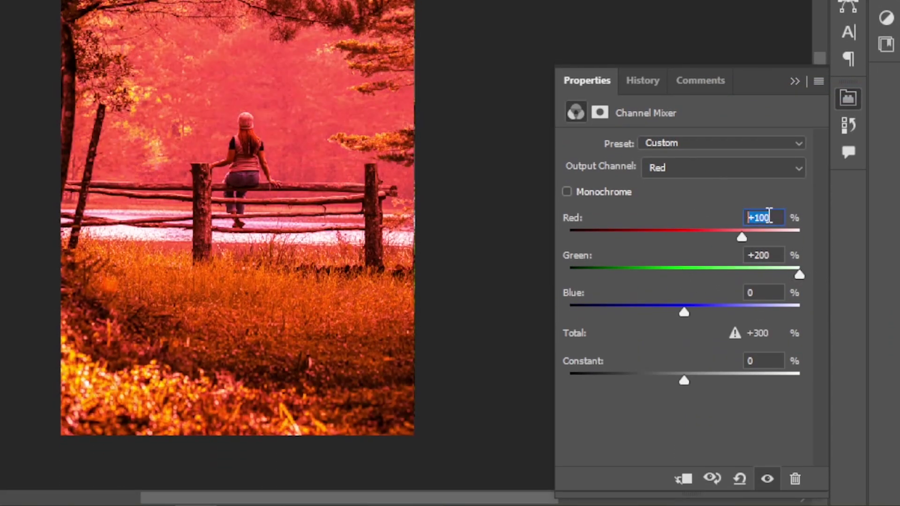
{"action": "type", "text": "-5"}
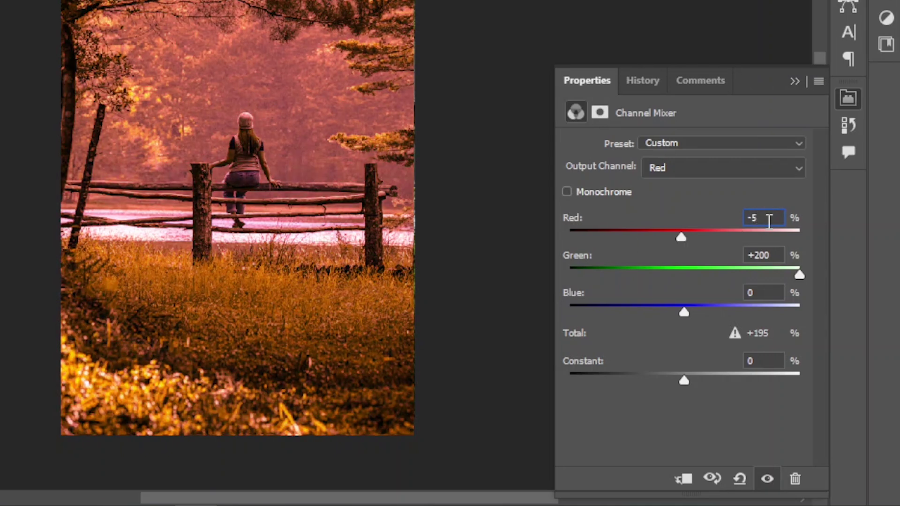
{"action": "type", "text": "0"}
{"action": "left_click", "coordinate": [765, 294]}
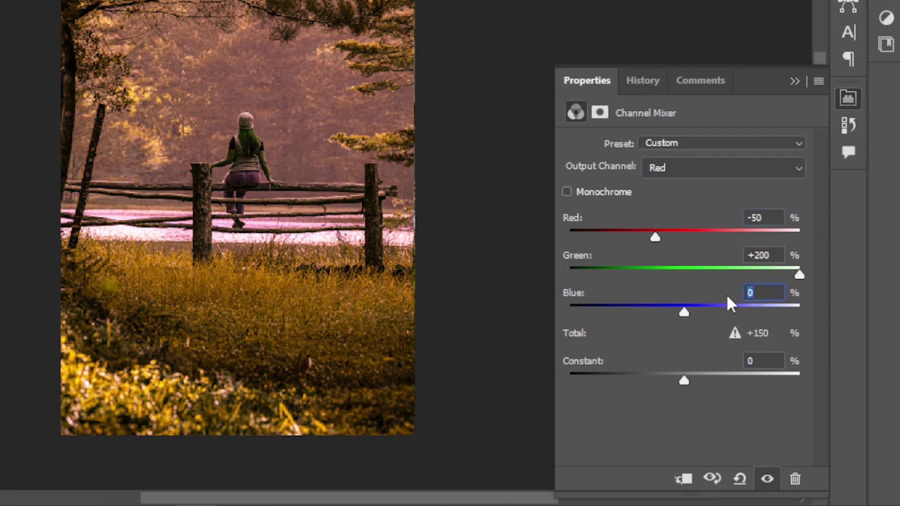
{"action": "type", "text": "-50"}
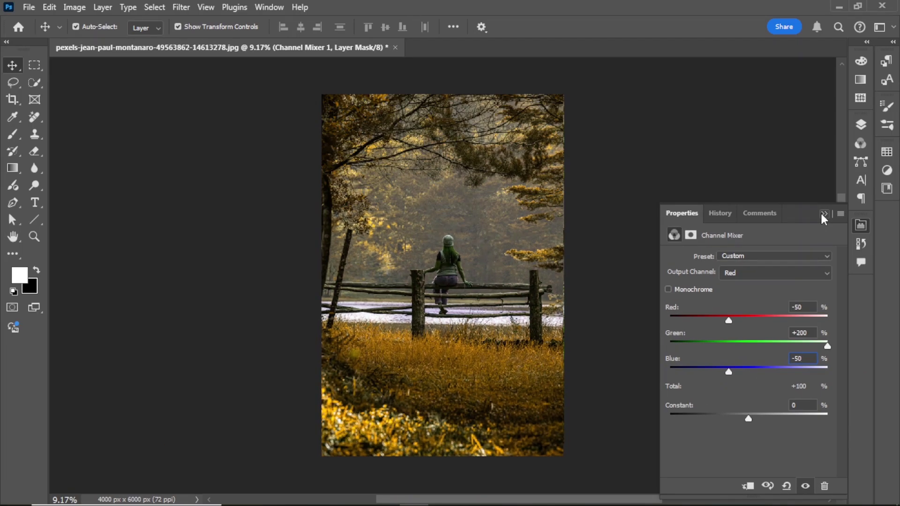
{"action": "left_click", "coordinate": [824, 214]}
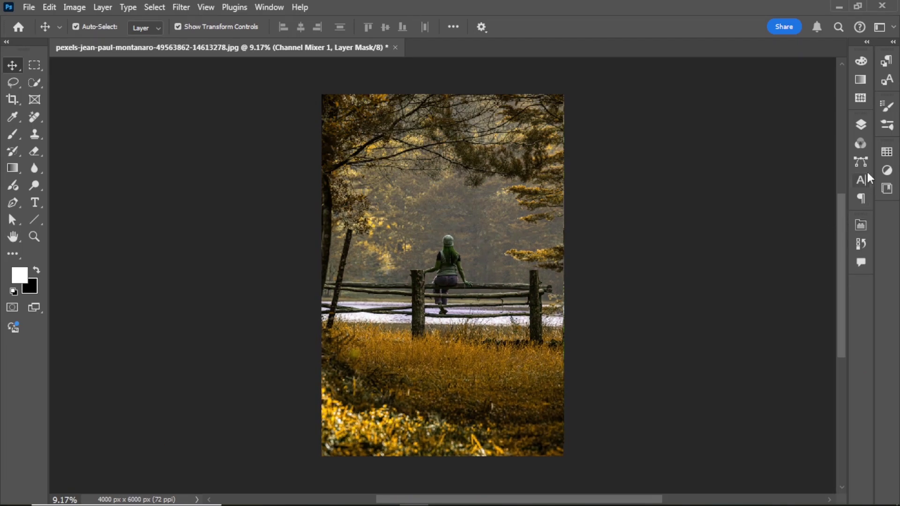
Add a Selective Color adjustment layer and choose the Yellows colour range.
{"action": "left_click", "coordinate": [861, 124]}
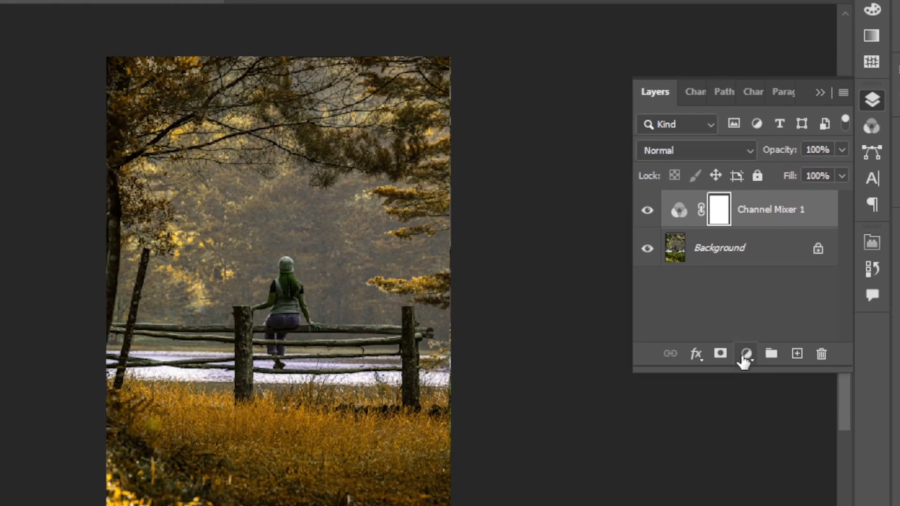
{"action": "left_click", "coordinate": [746, 354]}
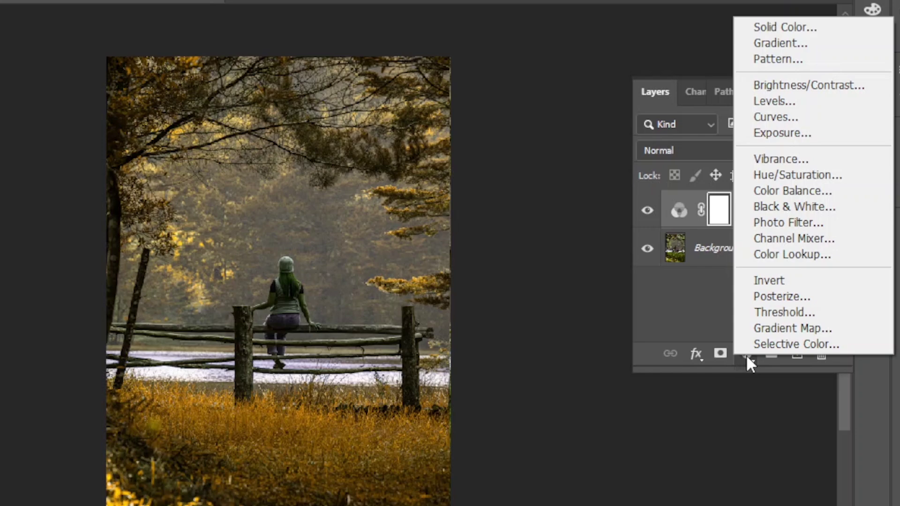
{"action": "left_click", "coordinate": [768, 344]}
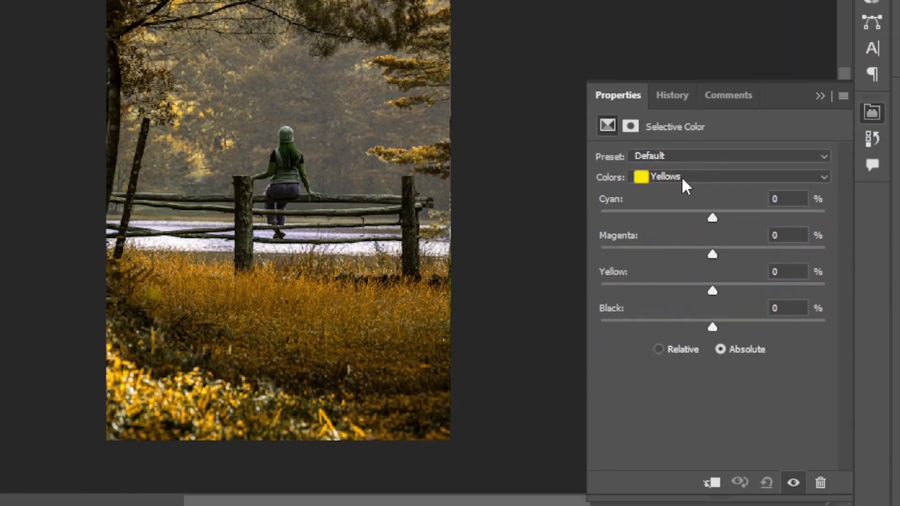
{"action": "left_click", "coordinate": [681, 176]}
{"action": "left_click", "coordinate": [686, 204]}
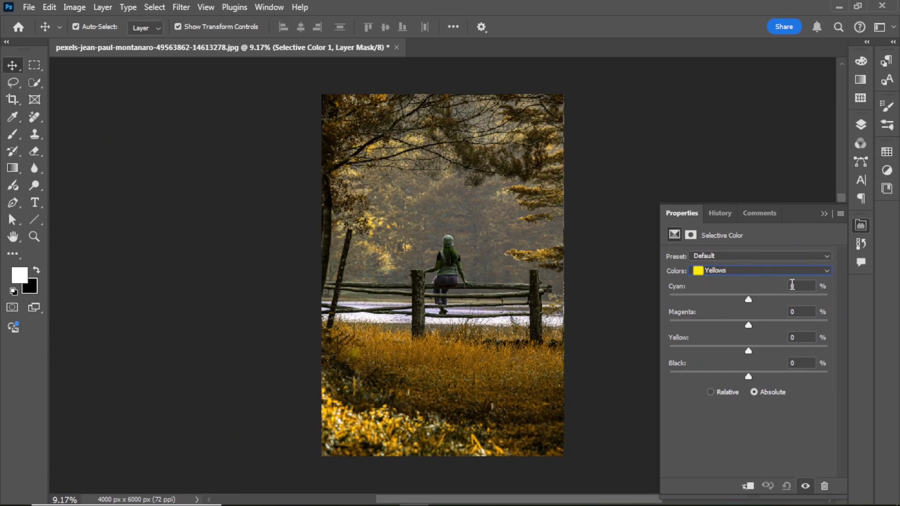
Set the Yellows to Cyan −20, Magenta +10, Yellow +5 and Black 10.
{"action": "left_click", "coordinate": [788, 287]}
{"action": "type", "text": "-20"}
{"action": "left_click", "coordinate": [794, 312]}
{"action": "double_click", "coordinate": [793, 312]}
{"action": "type", "text": "10"}
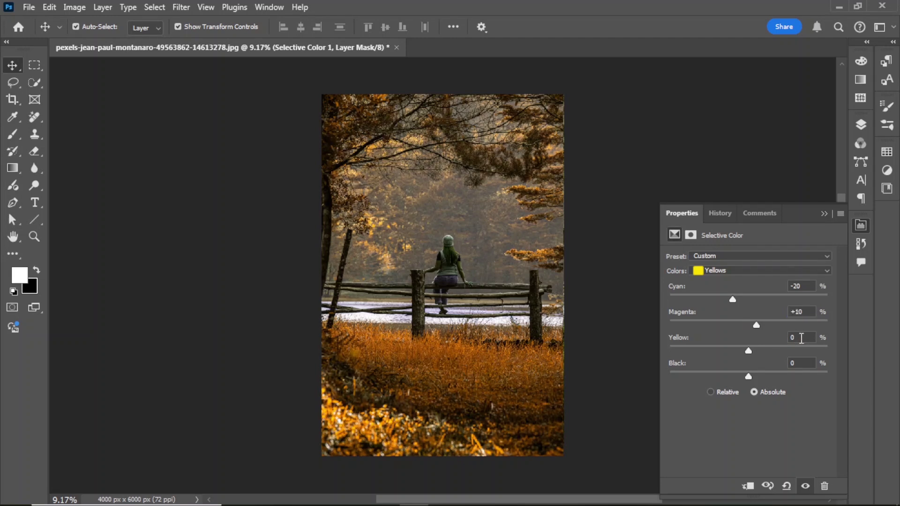
{"action": "double_click", "coordinate": [801, 338]}
{"action": "type", "text": "5"}
{"action": "double_click", "coordinate": [795, 365]}
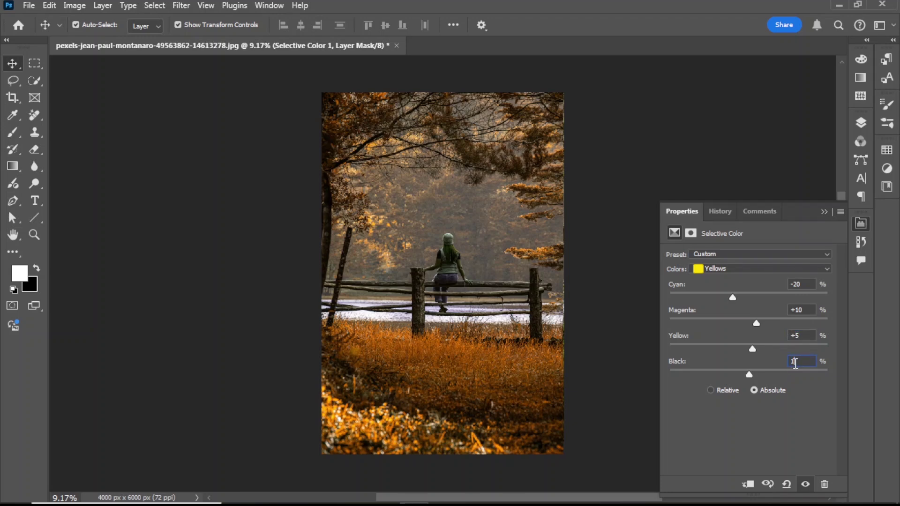
{"action": "type", "text": "10"}
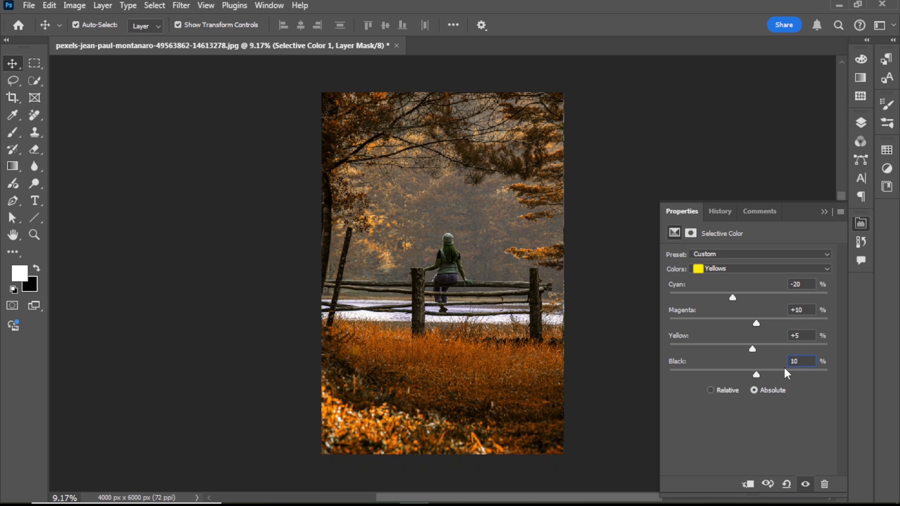
{"action": "key", "text": "Return"}
{"action": "key", "text": "ctrl"}
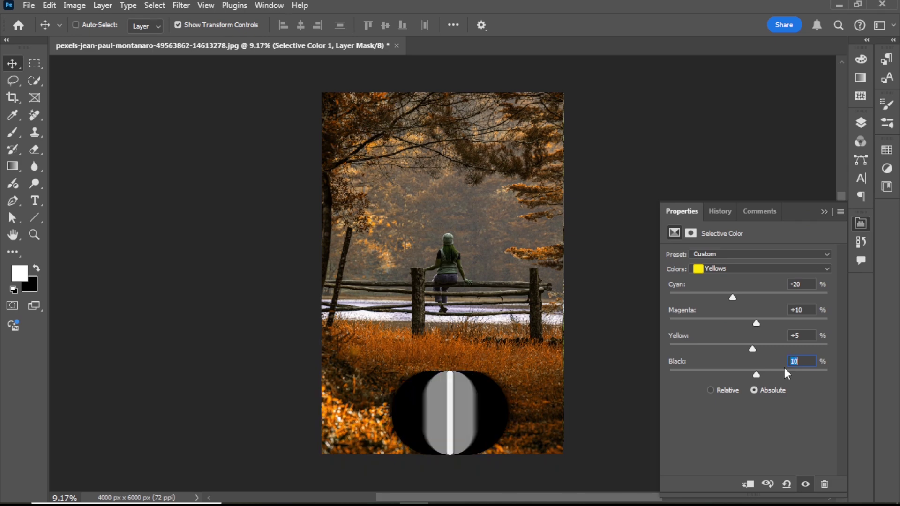
{"action": "left_click", "coordinate": [824, 211]}
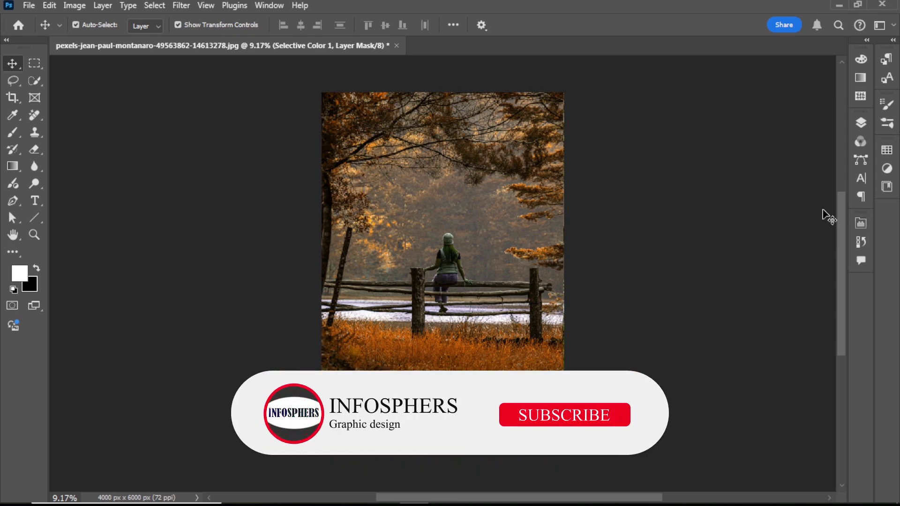
Add a Gradient Fill layer using the Basics Color to Transparent preset in Radial style.
{"action": "left_click", "coordinate": [859, 123]}
{"action": "left_click", "coordinate": [773, 301]}
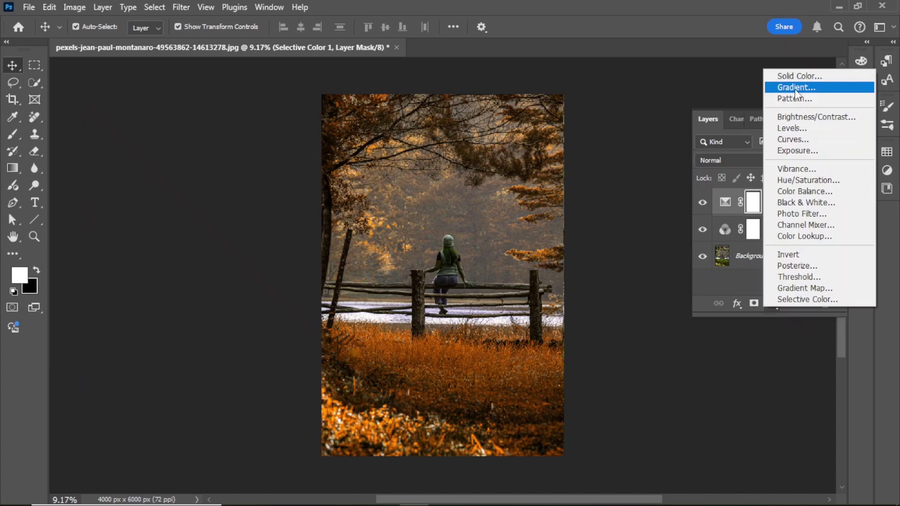
{"action": "left_click", "coordinate": [754, 13]}
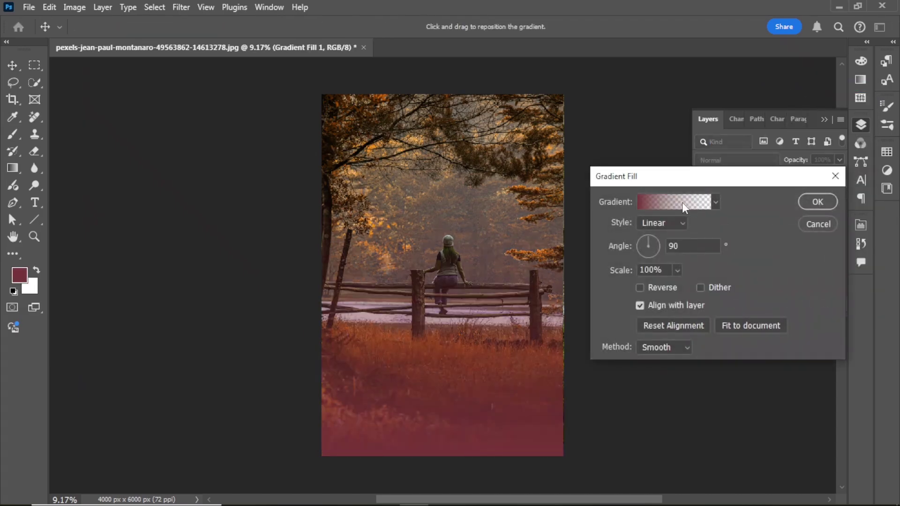
{"action": "left_click", "coordinate": [599, 181]}
{"action": "left_click", "coordinate": [602, 142]}
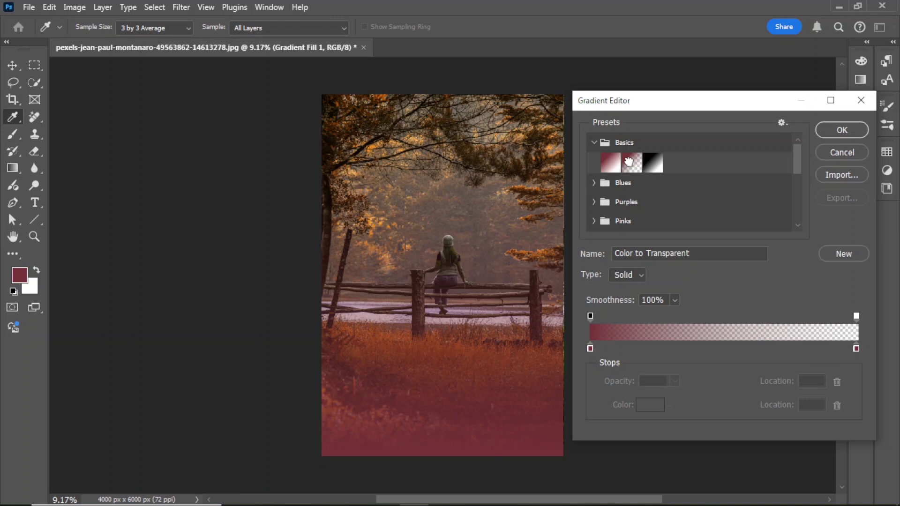
{"action": "left_click", "coordinate": [632, 163]}
{"action": "left_click", "coordinate": [838, 127]}
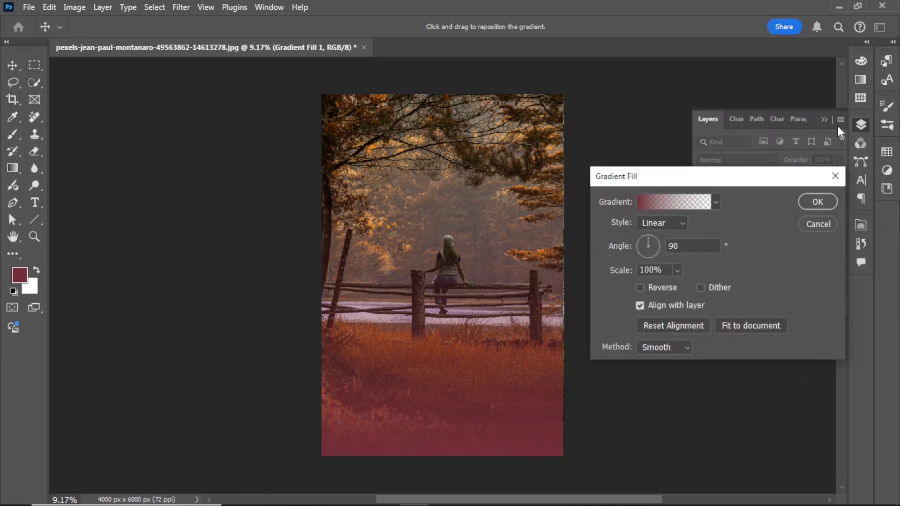
{"action": "left_click", "coordinate": [660, 222]}
{"action": "left_click", "coordinate": [656, 247]}
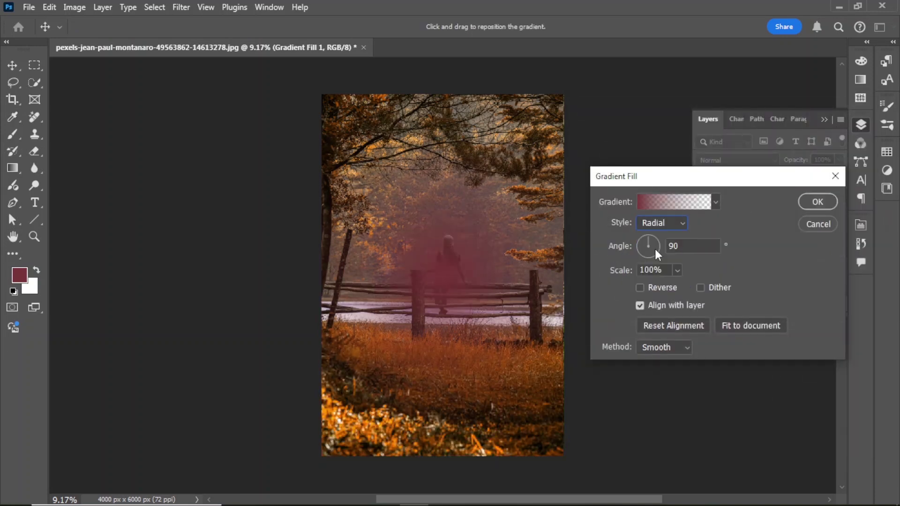
{"action": "left_click", "coordinate": [663, 205]}
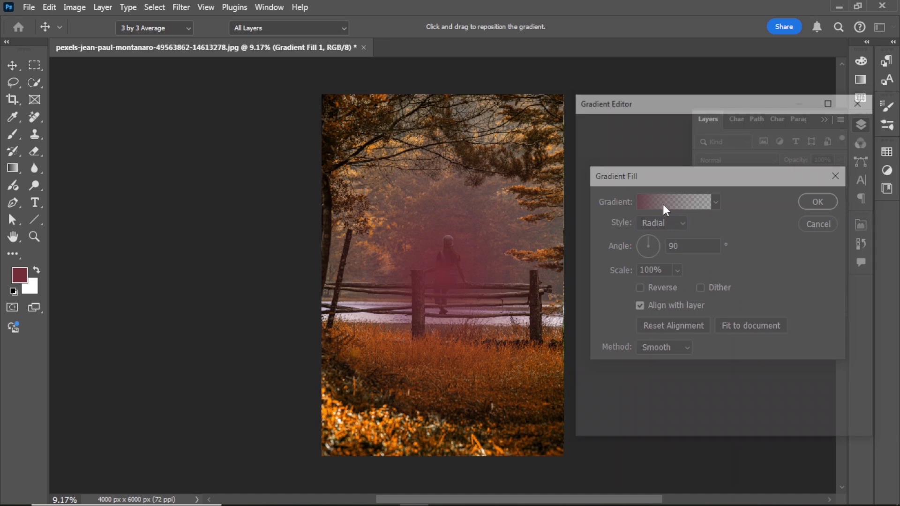
Recolour the opaque left gradient stop to a pale yellow.
{"action": "left_click", "coordinate": [590, 348]}
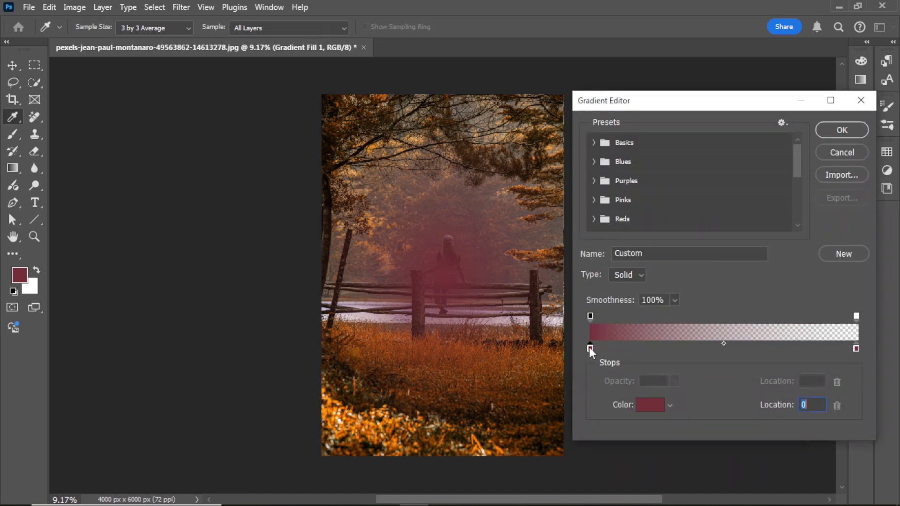
{"action": "left_click", "coordinate": [647, 406]}
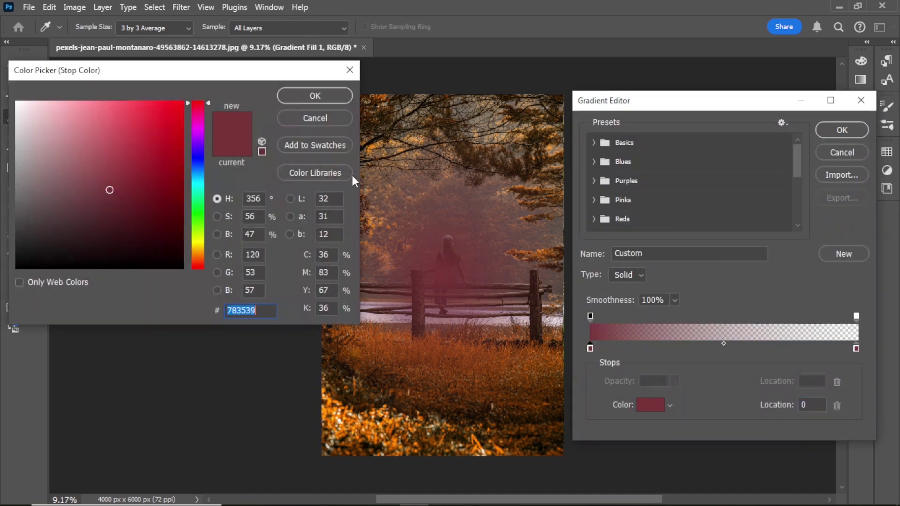
{"action": "left_click", "coordinate": [198, 235]}
{"action": "left_click_drag", "start_coordinate": [225, 73], "coordinate": [222, 38]}
{"action": "left_click_drag", "start_coordinate": [205, 204], "coordinate": [205, 210]}
{"action": "left_click", "coordinate": [111, 77]}
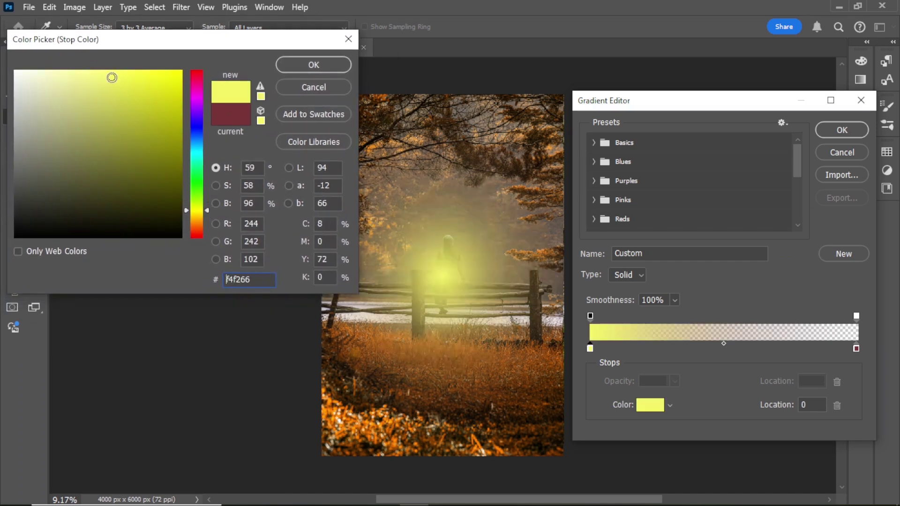
{"action": "left_click_drag", "start_coordinate": [92, 75], "coordinate": [86, 74]}
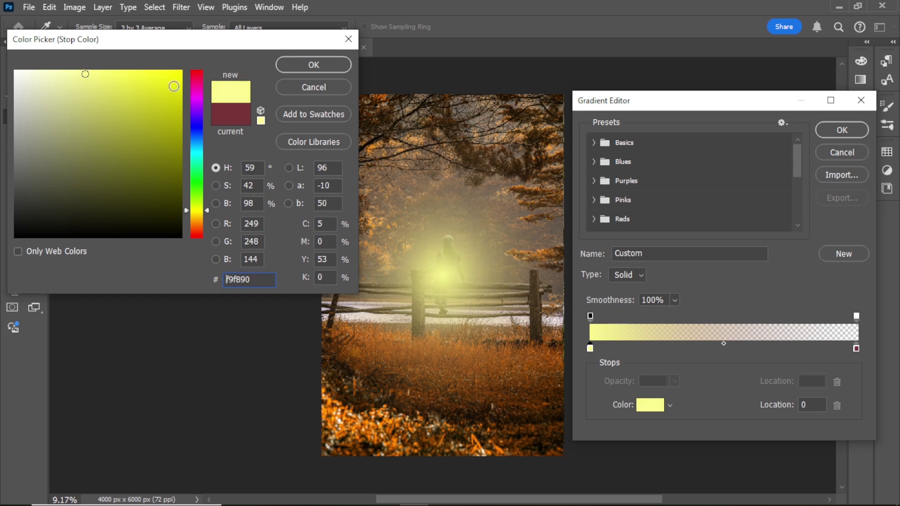
{"action": "left_click", "coordinate": [313, 65]}
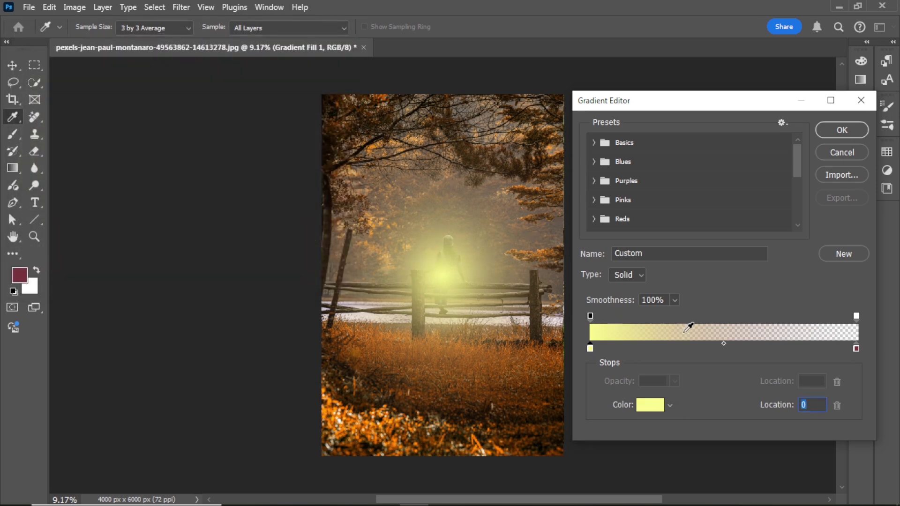
Add a pale, bright yellow colour stop at location 24.
{"action": "left_click", "coordinate": [655, 348]}
{"action": "left_click", "coordinate": [650, 404]}
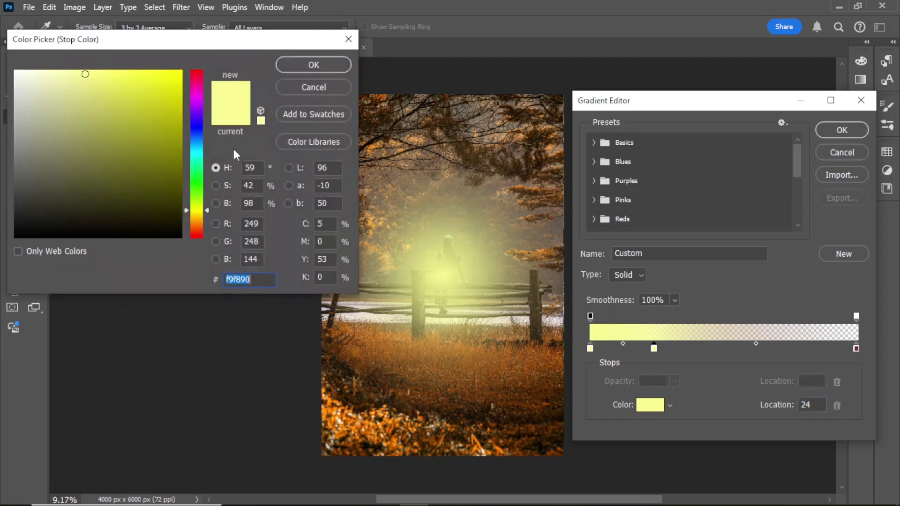
{"action": "left_click", "coordinate": [130, 92]}
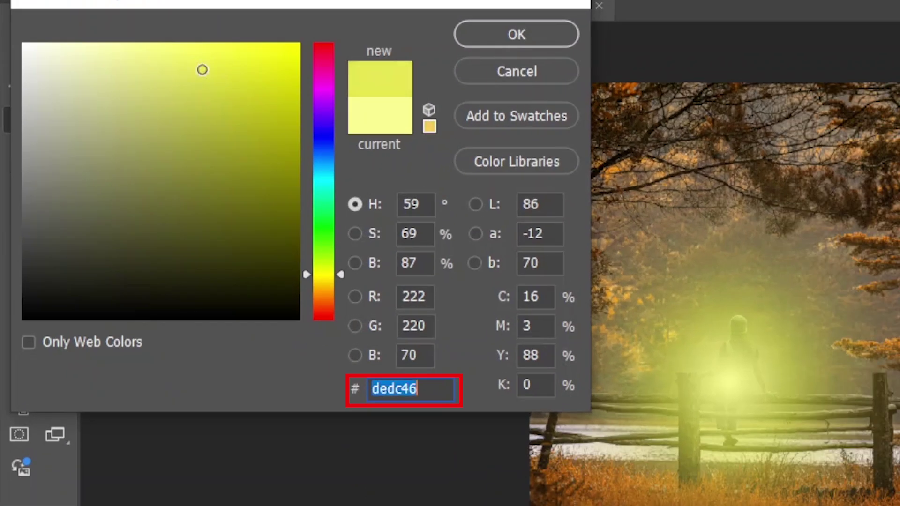
{"action": "left_click", "coordinate": [123, 86]}
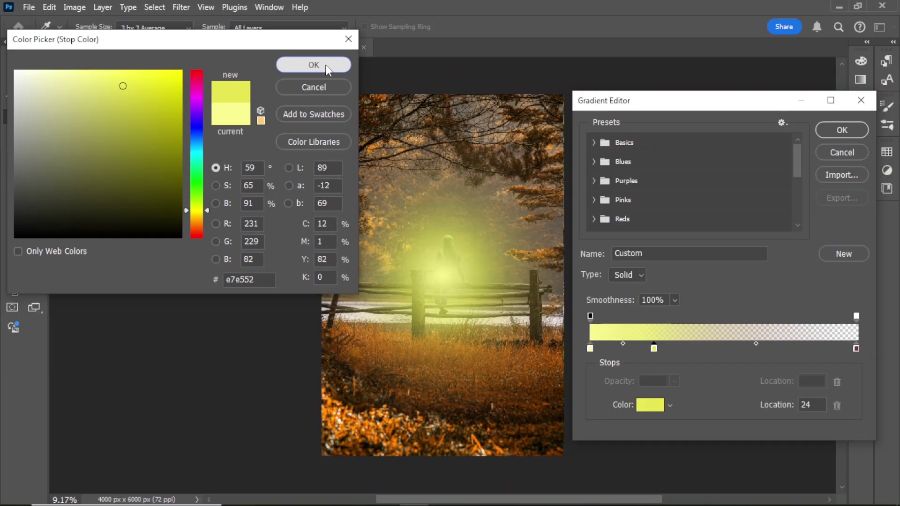
{"action": "left_click", "coordinate": [517, 35]}
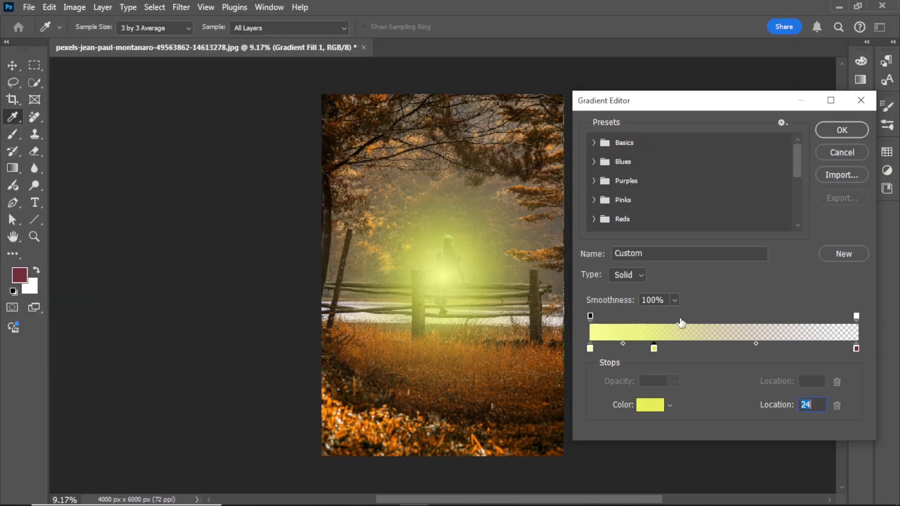
Add a darker yellow stop at location 40, starting from e7e552.
{"action": "left_click", "coordinate": [696, 348]}
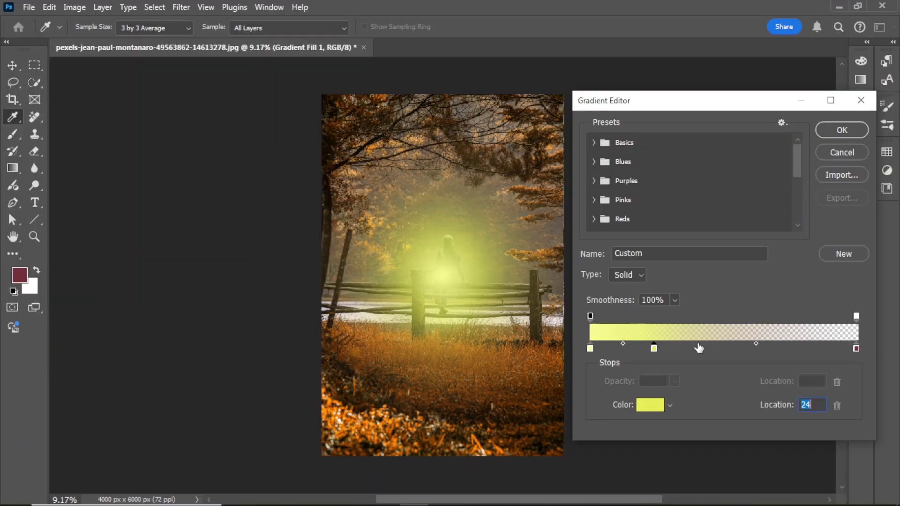
{"action": "left_click", "coordinate": [657, 406]}
{"action": "type", "text": "e7e552"}
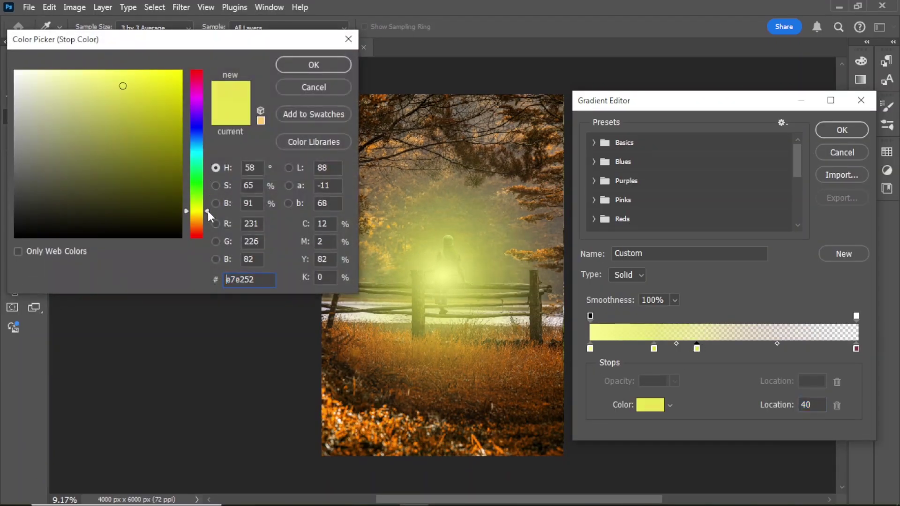
{"action": "left_click", "coordinate": [139, 111]}
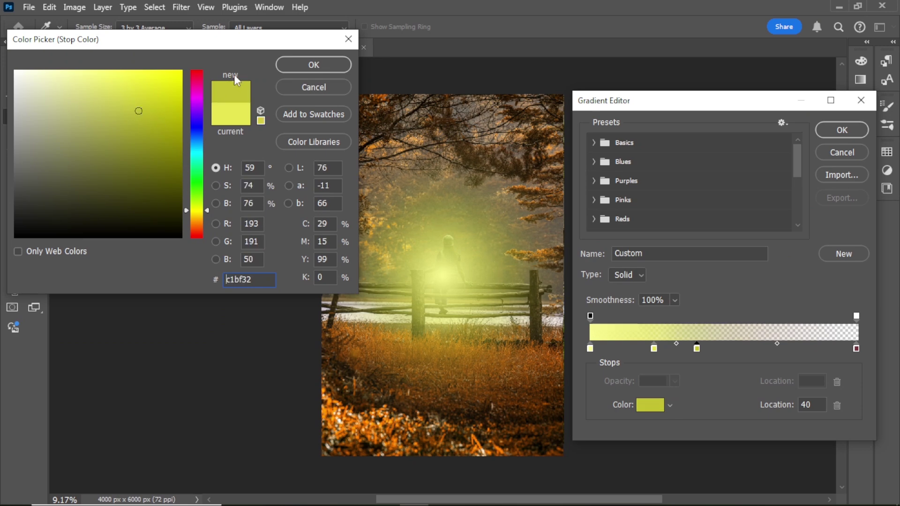
{"action": "left_click", "coordinate": [305, 63]}
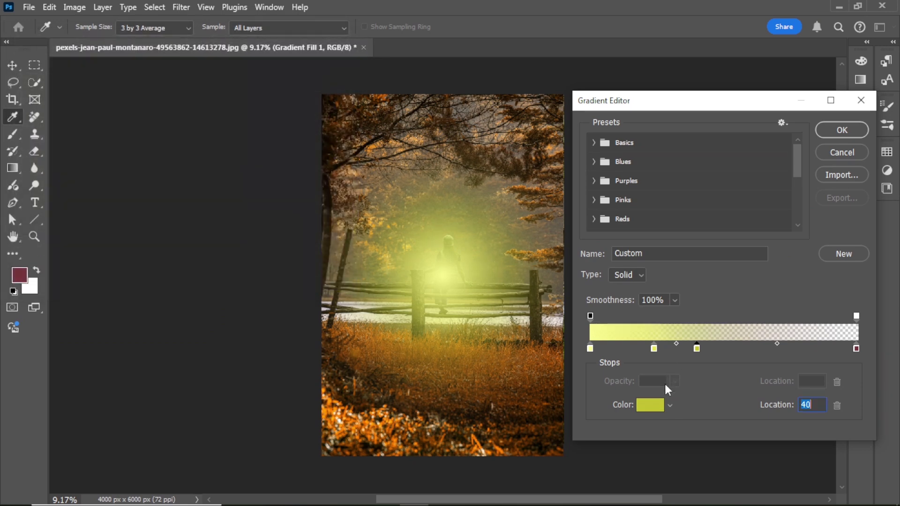
Add a deep olive gold stop (8b7a1b) at location 60.
{"action": "left_click", "coordinate": [749, 349]}
{"action": "left_click", "coordinate": [646, 404]}
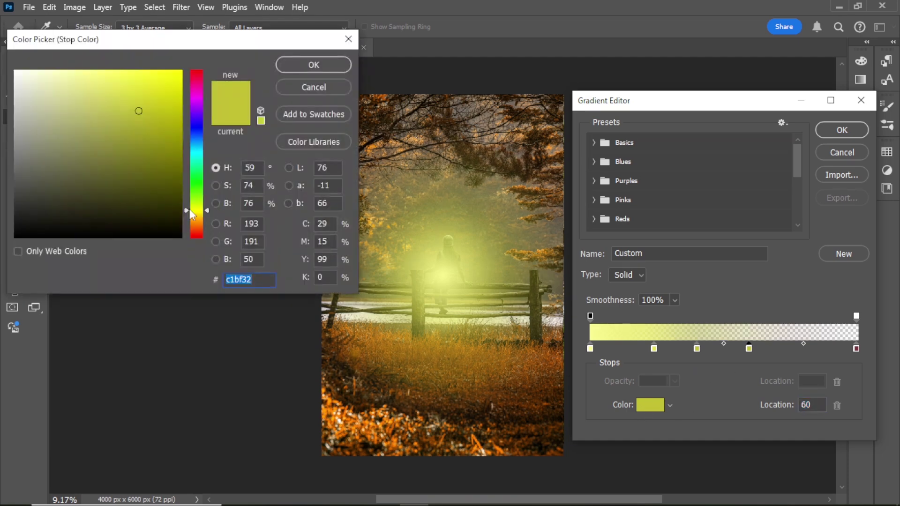
{"action": "left_click", "coordinate": [208, 215]}
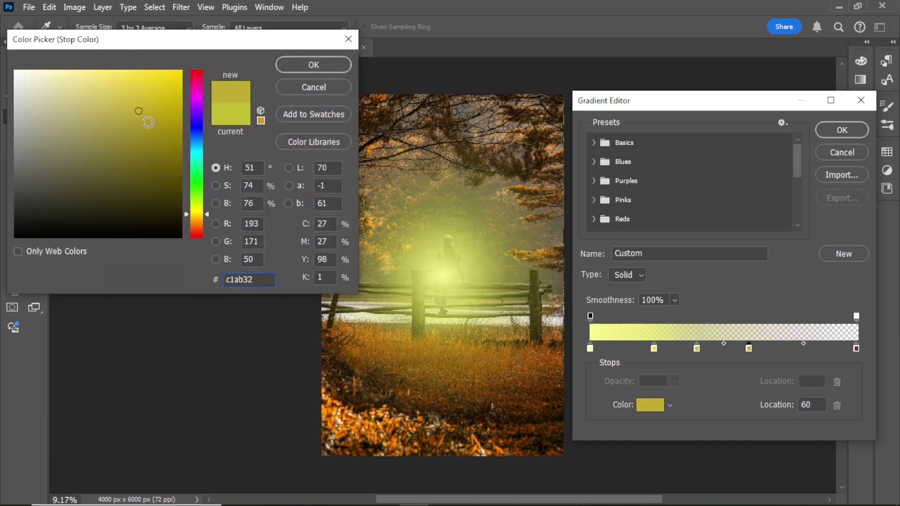
{"action": "left_click", "coordinate": [138, 127]}
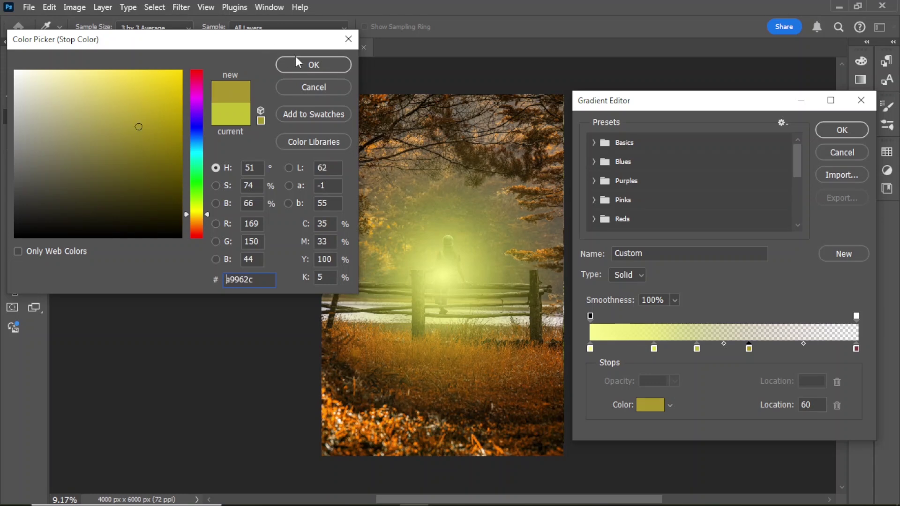
{"action": "left_click", "coordinate": [150, 147]}
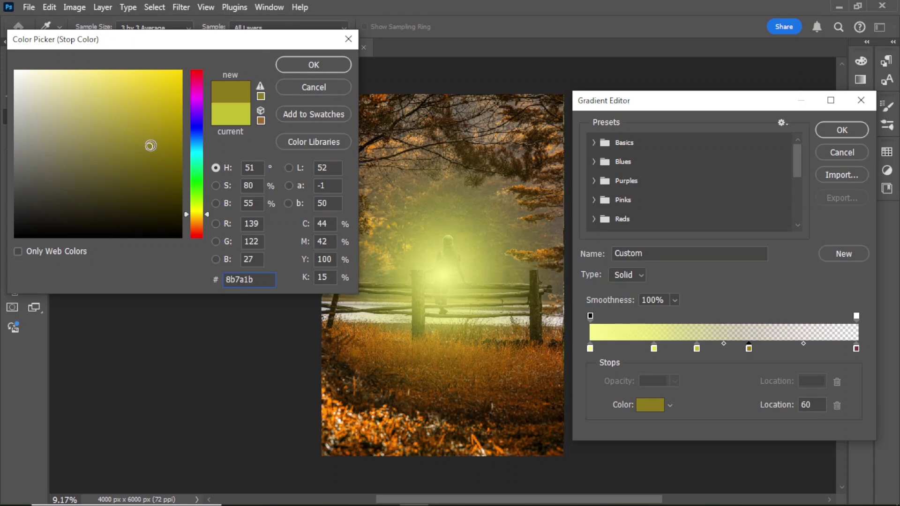
{"action": "left_click", "coordinate": [313, 65]}
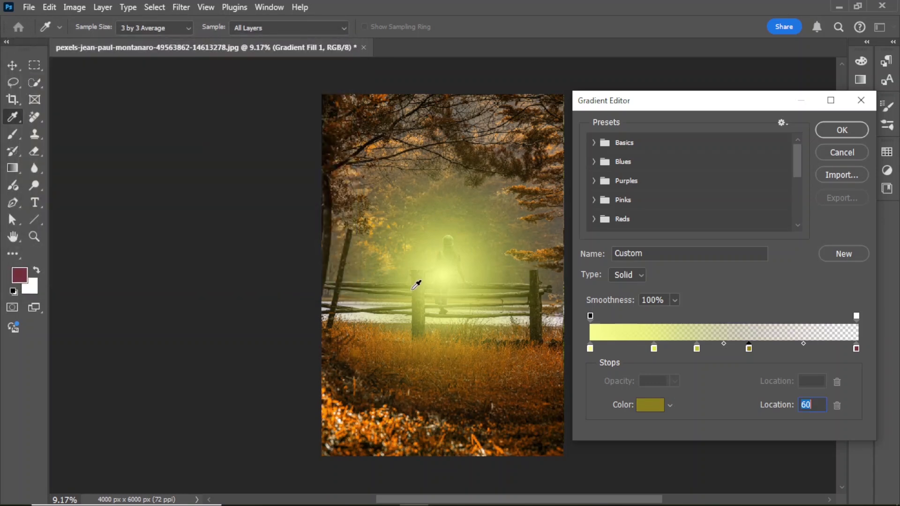
Scale the yellow glow to 150% and drag it into the photo's top-left corner.
{"action": "left_click", "coordinate": [854, 127]}
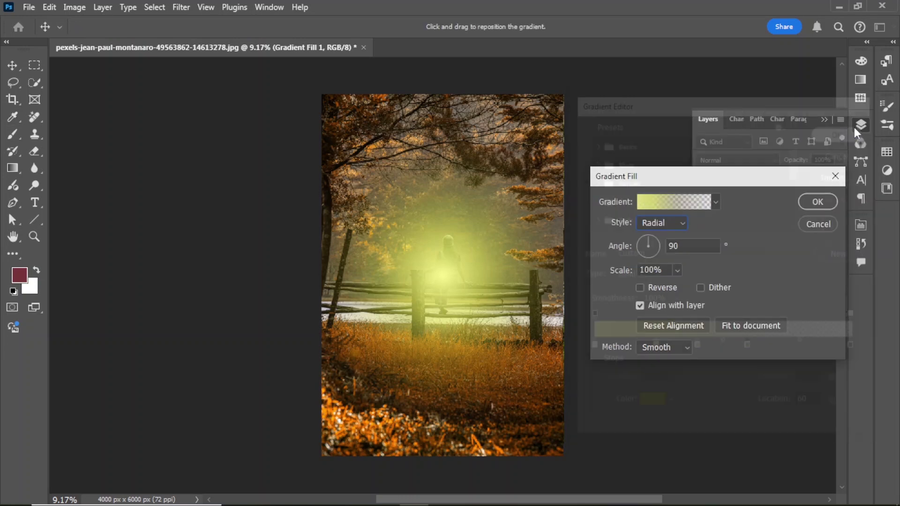
{"action": "left_click_drag", "start_coordinate": [426, 233], "coordinate": [378, 146]}
{"action": "left_click", "coordinate": [646, 270]}
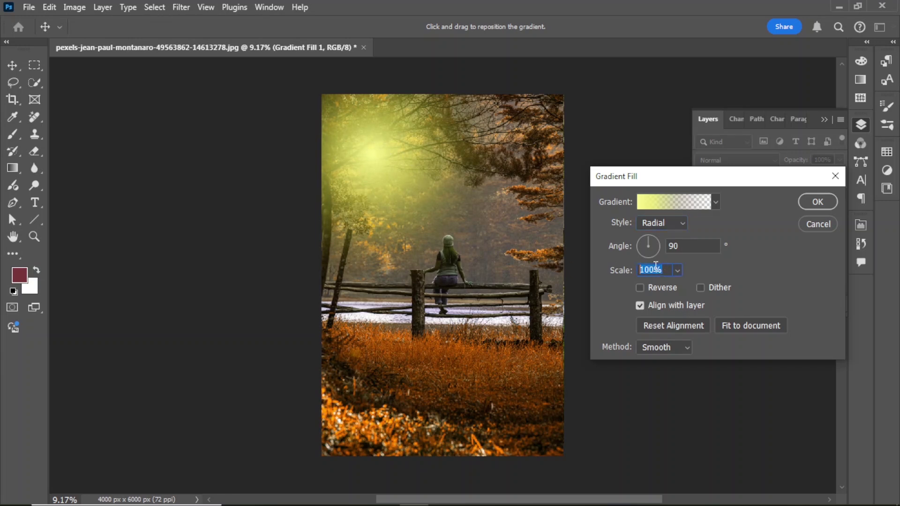
{"action": "type", "text": "150"}
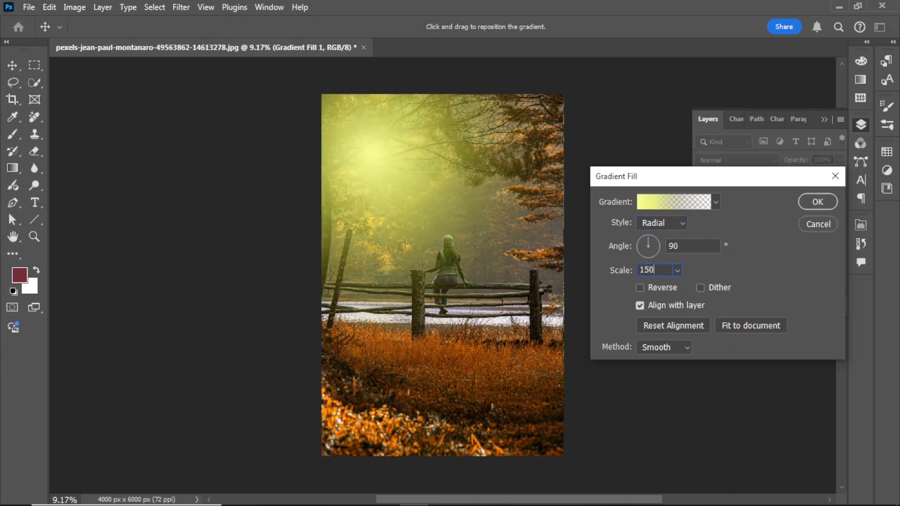
{"action": "left_click_drag", "start_coordinate": [372, 161], "coordinate": [355, 122]}
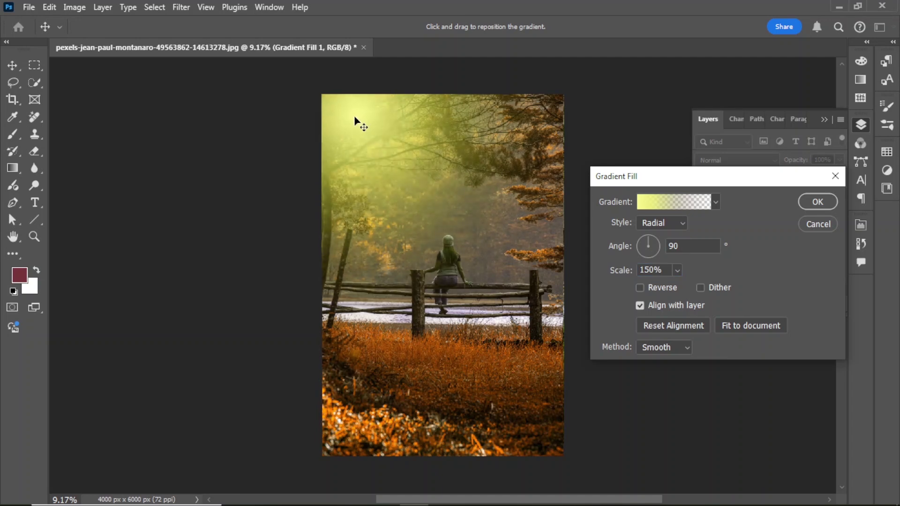
{"action": "left_click", "coordinate": [696, 176]}
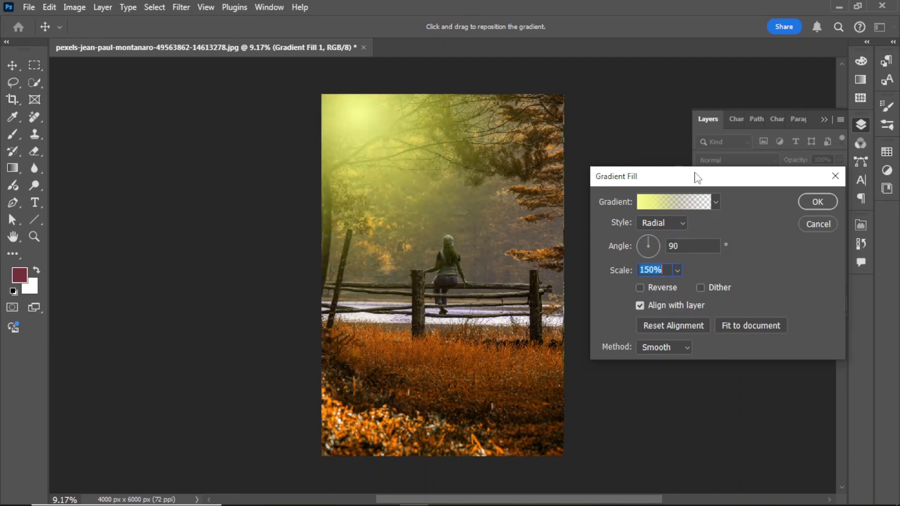
Commit the gradient fill and set Gradient Fill 1 opacity and fill to 90%.
{"action": "left_click", "coordinate": [818, 201]}
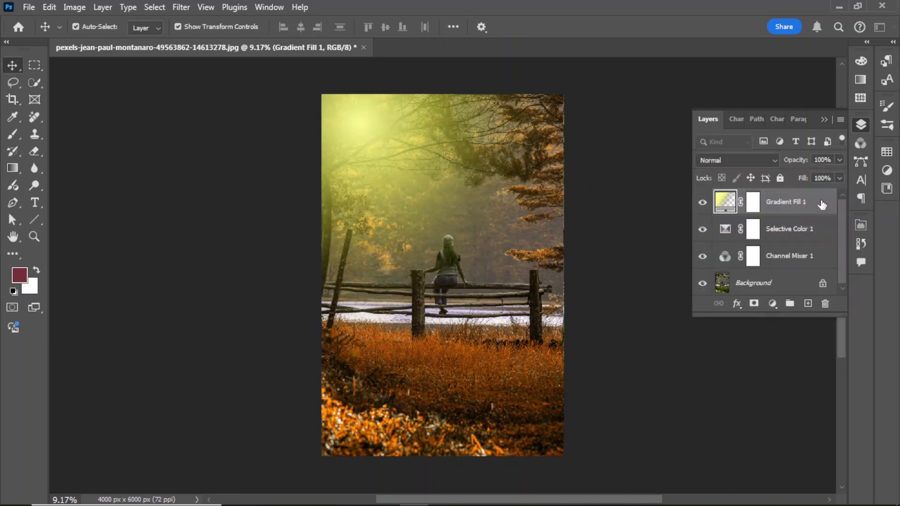
{"action": "left_click", "coordinate": [703, 202]}
{"action": "left_click", "coordinate": [703, 203]}
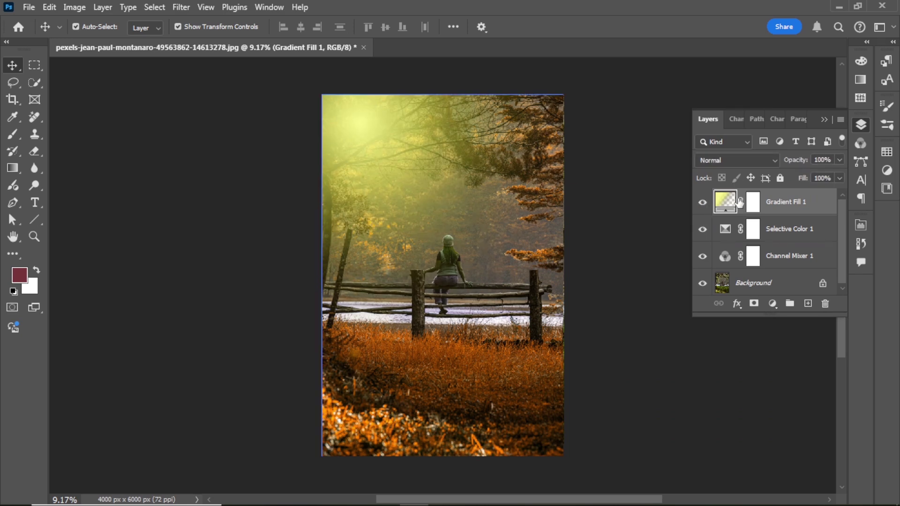
{"action": "left_click", "coordinate": [823, 160]}
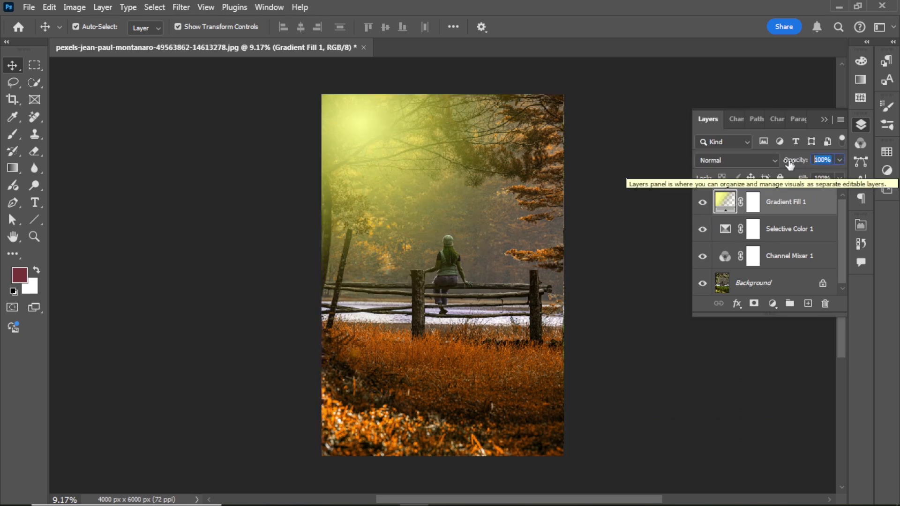
{"action": "type", "text": "90"}
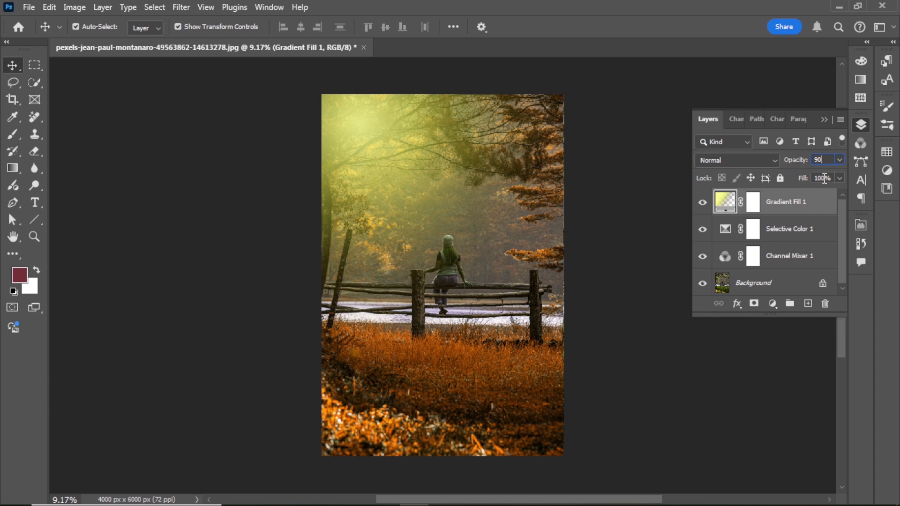
{"action": "left_click", "coordinate": [824, 178]}
{"action": "type", "text": "90"}
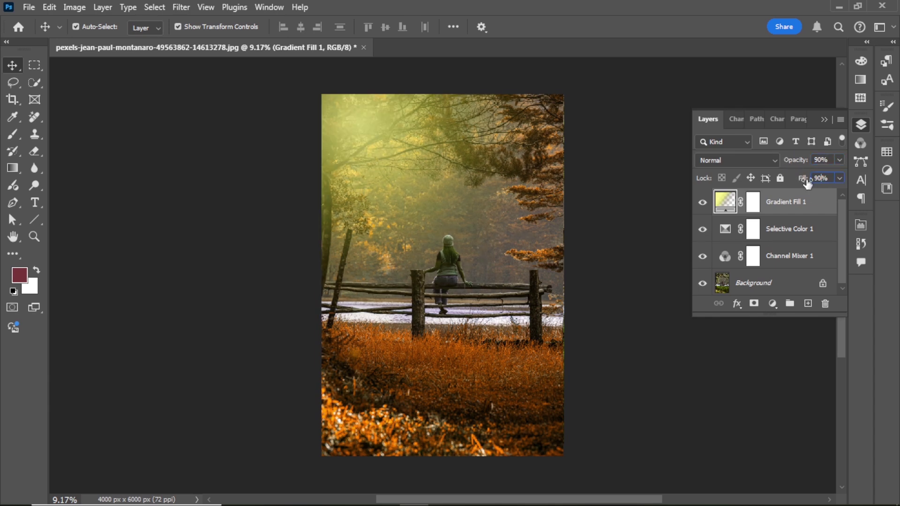
{"action": "left_click", "coordinate": [710, 229]}
{"action": "left_click", "coordinate": [702, 203]}
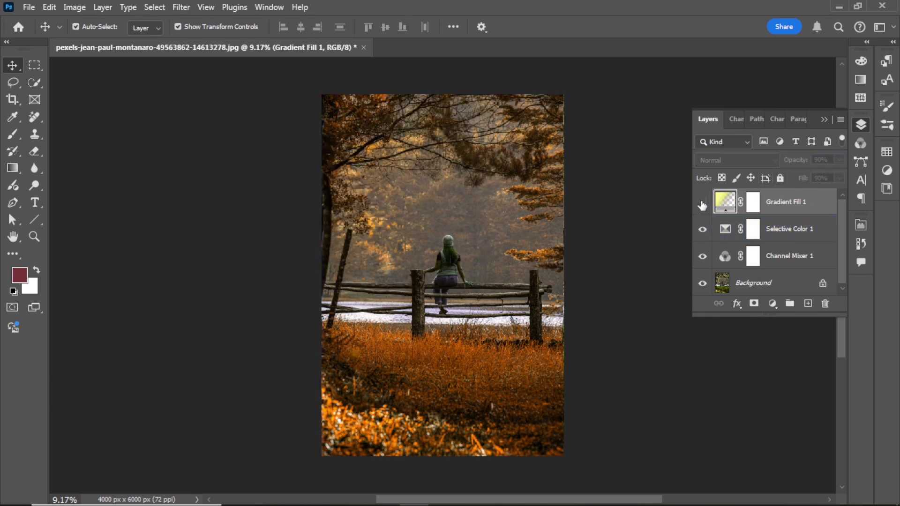
{"action": "left_click", "coordinate": [702, 202]}
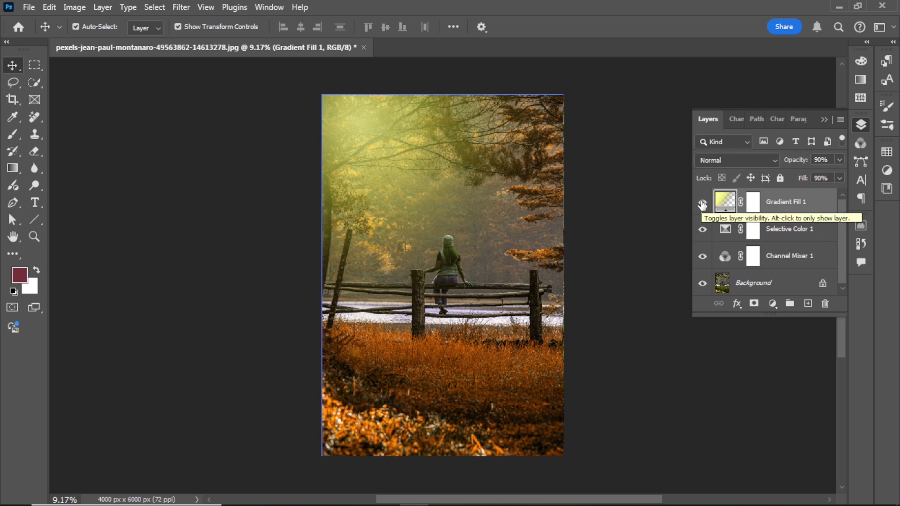
Lower the glow layer's opacity slightly further, comparing with it hidden and shown.
{"action": "left_click", "coordinate": [826, 159]}
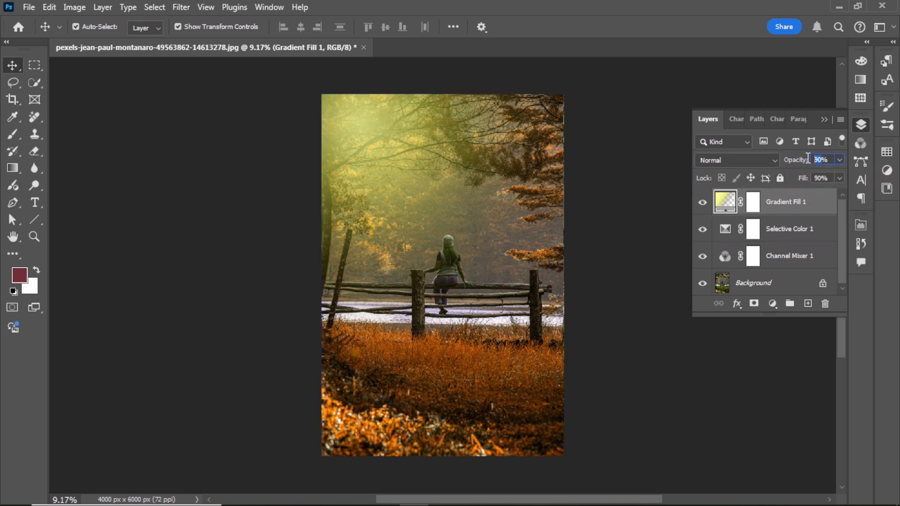
{"action": "key", "text": "Down"}
{"action": "key", "text": "Down"}
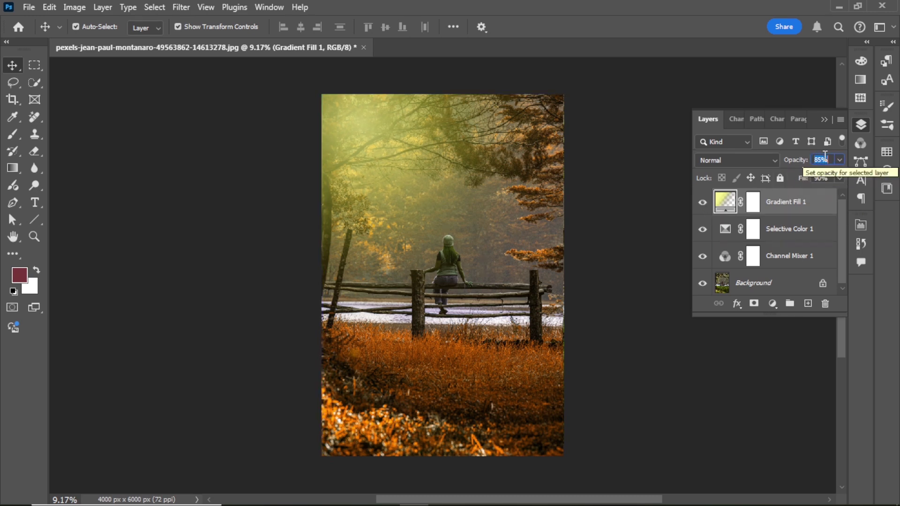
{"action": "left_click", "coordinate": [702, 203]}
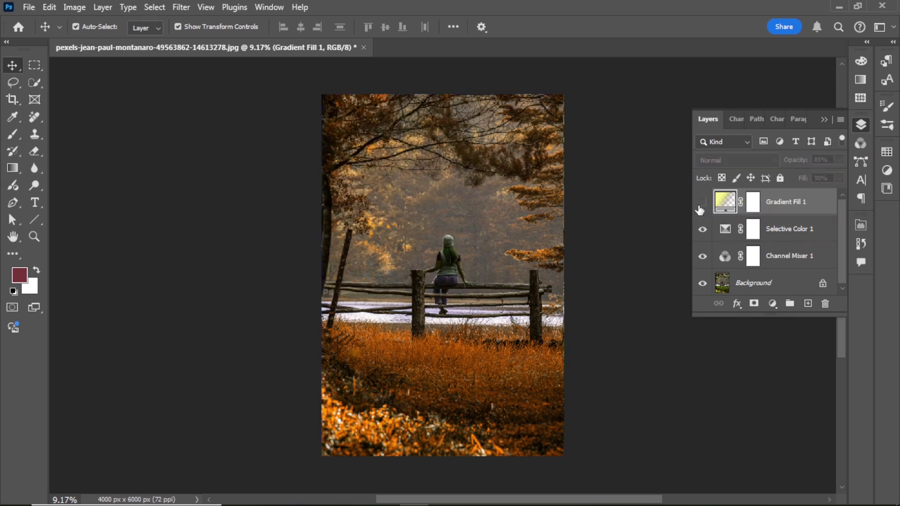
{"action": "left_click", "coordinate": [702, 203]}
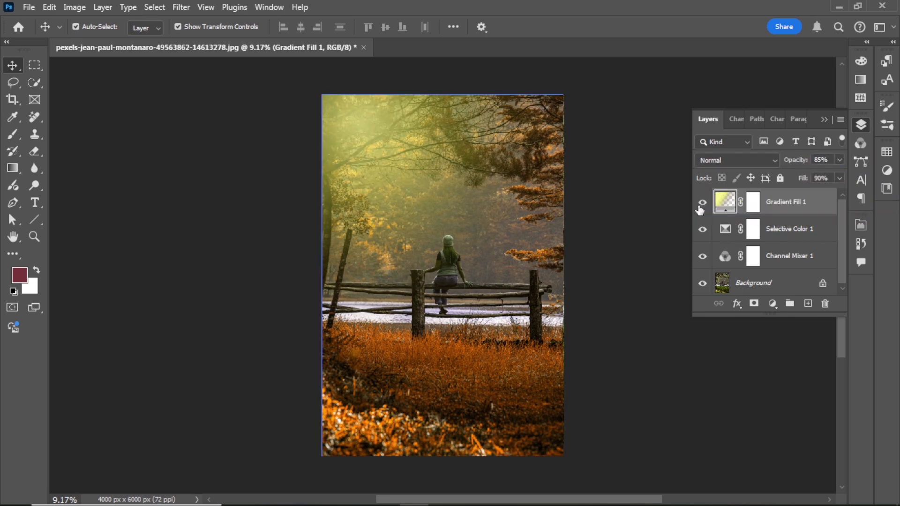
{"action": "left_click", "coordinate": [703, 283], "text": "alt"}
{"action": "left_click", "coordinate": [703, 284], "text": "alt"}
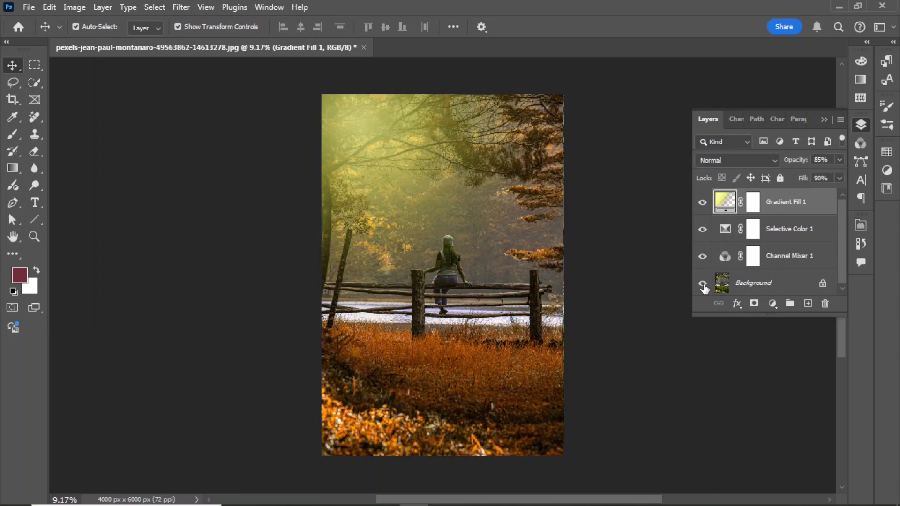
{"action": "left_click", "coordinate": [703, 284], "text": "alt"}
{"action": "left_click", "coordinate": [703, 284], "text": "alt"}
{"action": "left_click", "coordinate": [703, 203]}
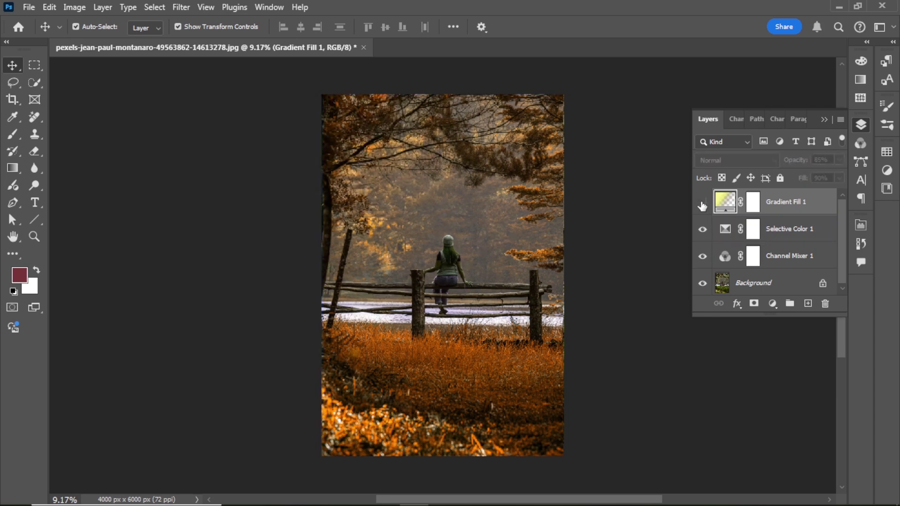
{"action": "left_click", "coordinate": [702, 203]}
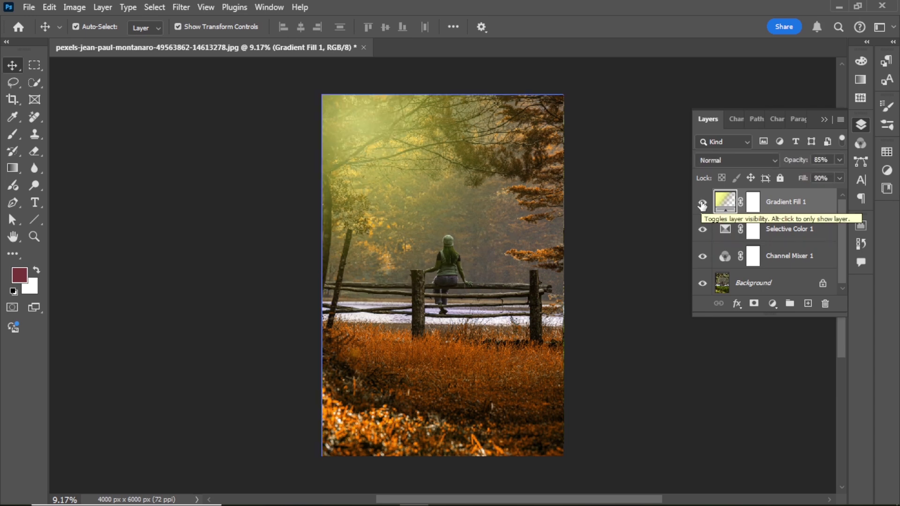
{"action": "left_click", "coordinate": [702, 285], "text": "alt"}
{"action": "left_click", "coordinate": [702, 284], "text": "alt"}
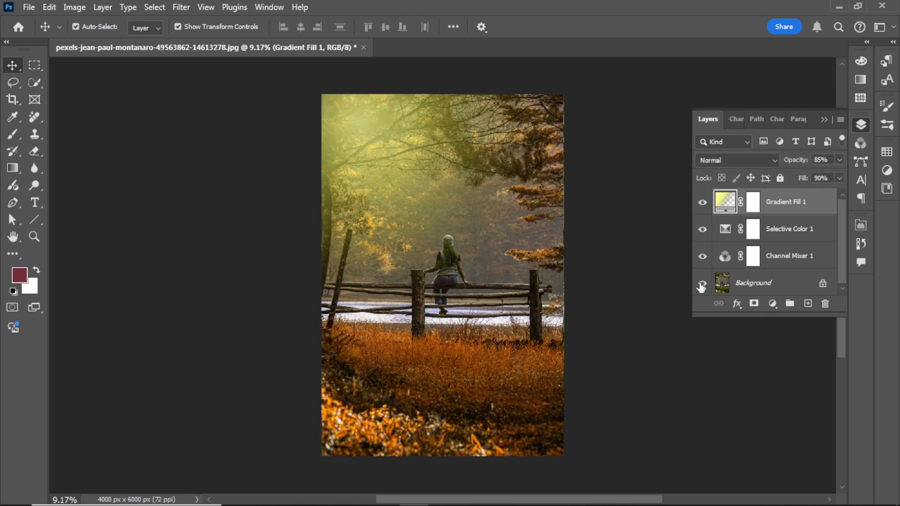